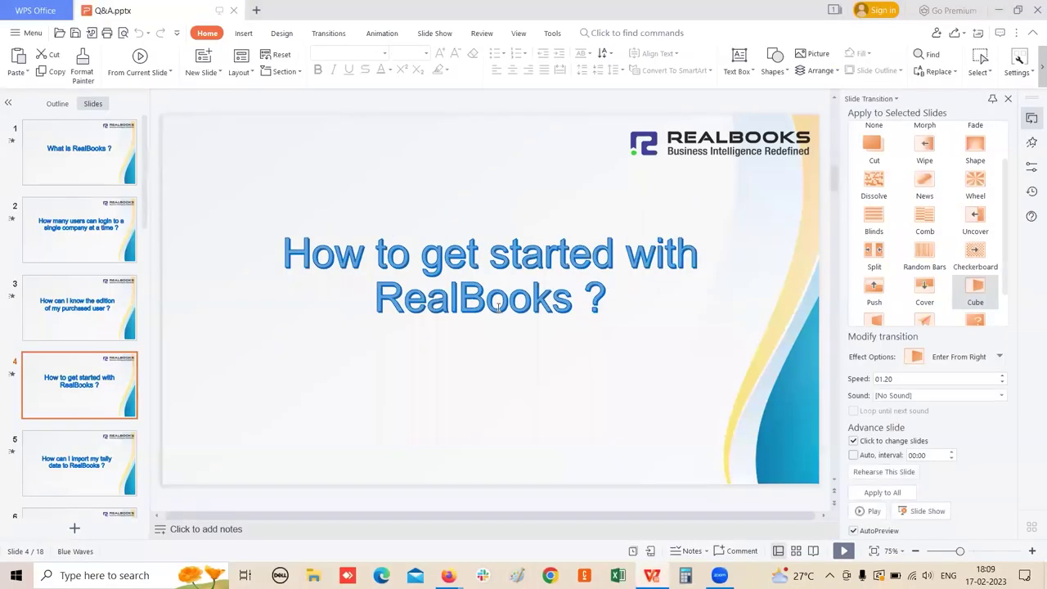
Close the extra User Edit browser window and switch to the RealBooks window in Firefox.
mouse_move(448, 573)
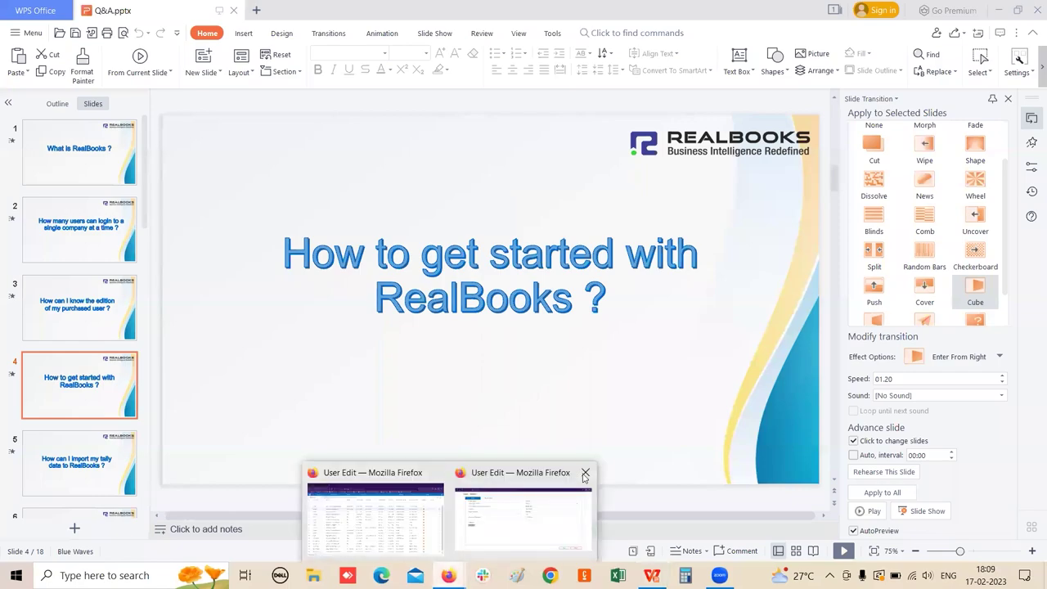
click(584, 475)
click(458, 520)
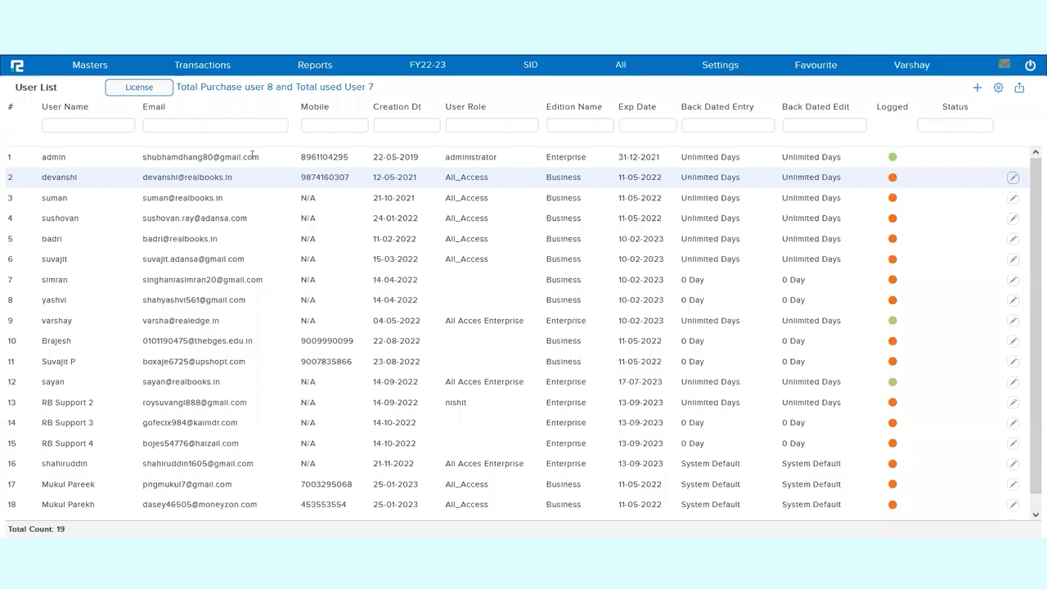
Open a new accounts voucher entry and choose Invoice as the voucher type.
click(215, 68)
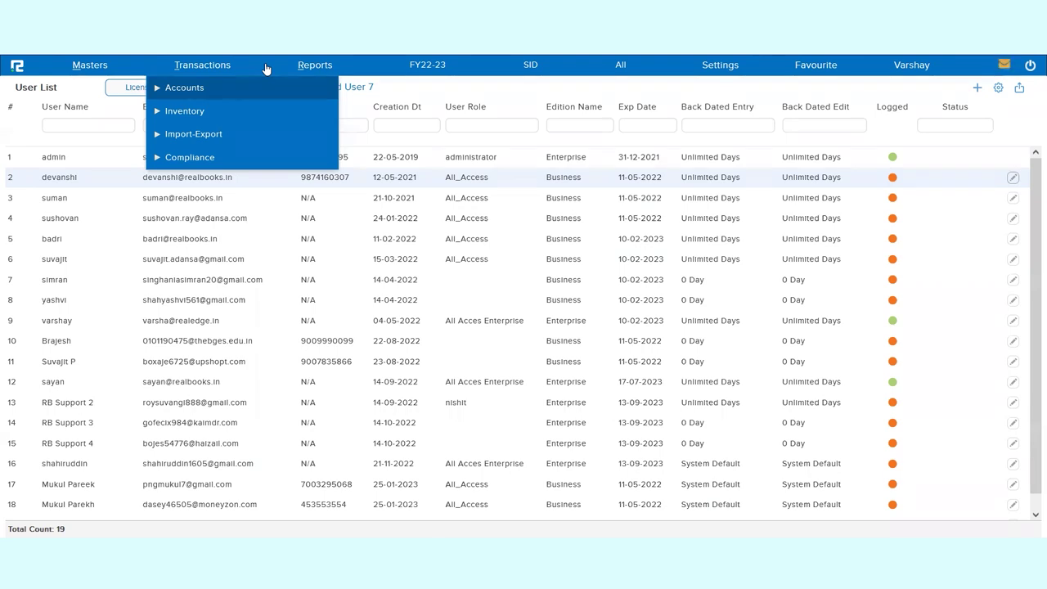
click(216, 86)
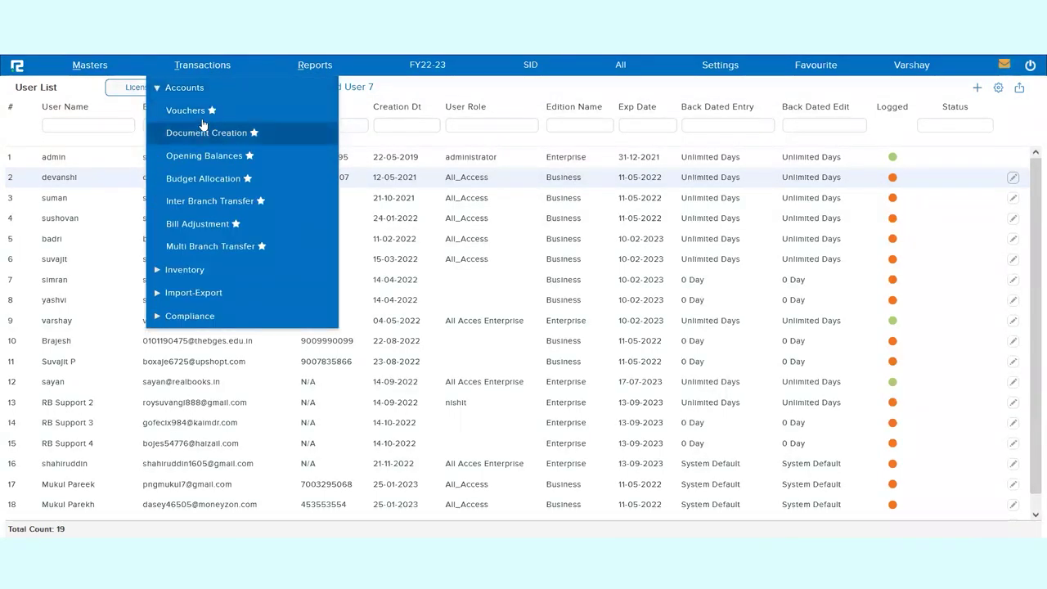
click(199, 113)
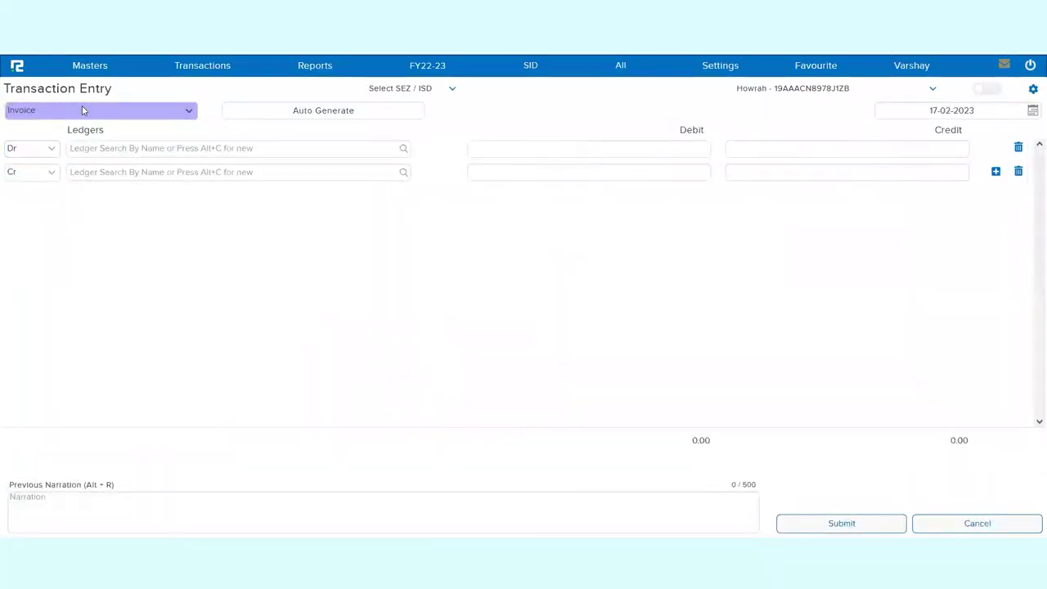
click(82, 111)
click(229, 250)
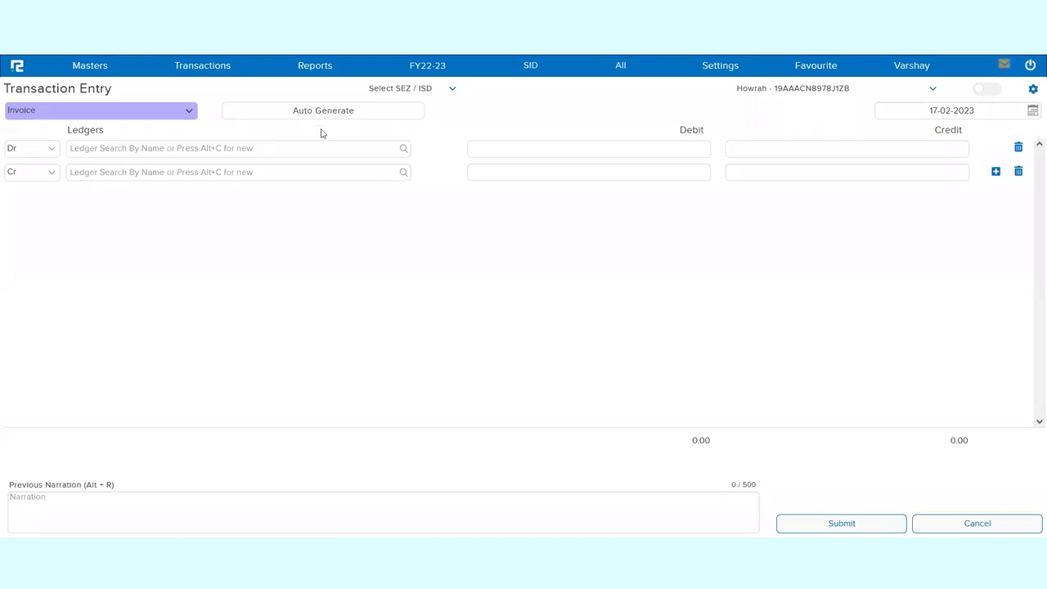
Start a new ledger from the debit line, naming it Santanu Enterprises and assigning it to the Sundry Debtor group.
click(321, 146)
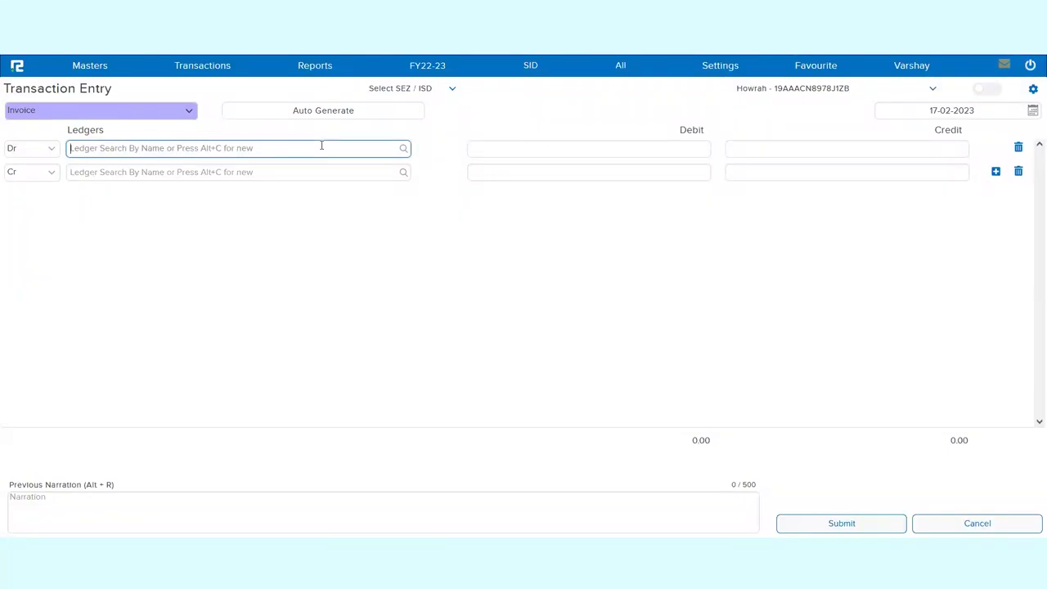
key(alt+c)
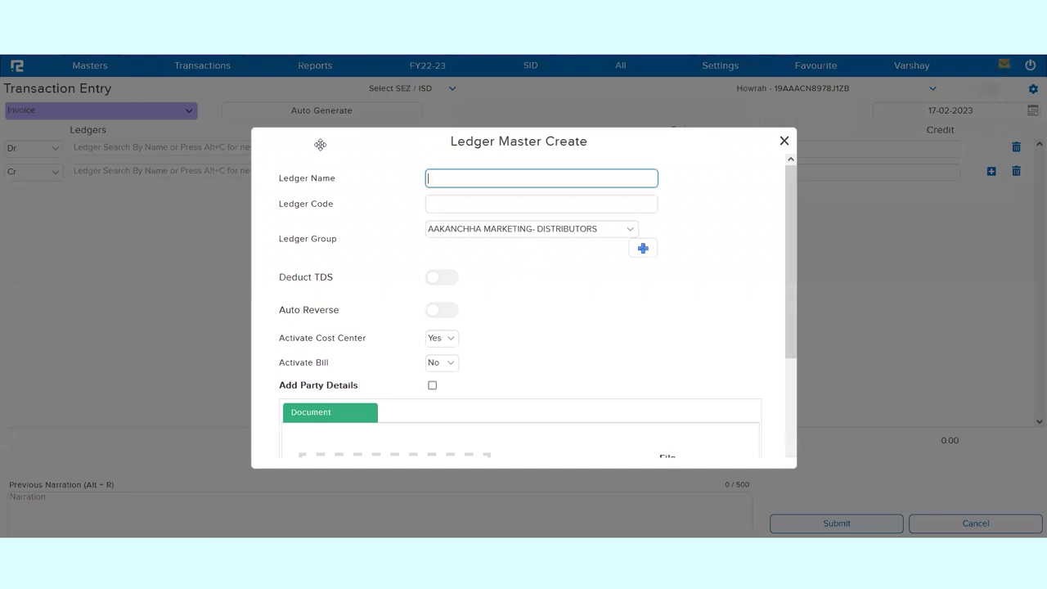
text(Santanu Enterprises)
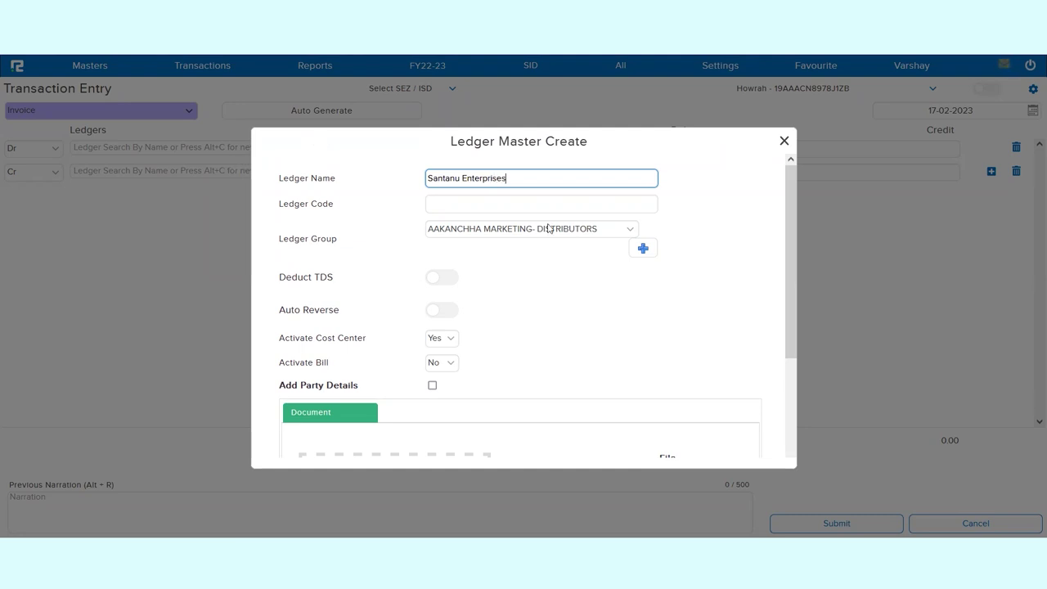
click(548, 230)
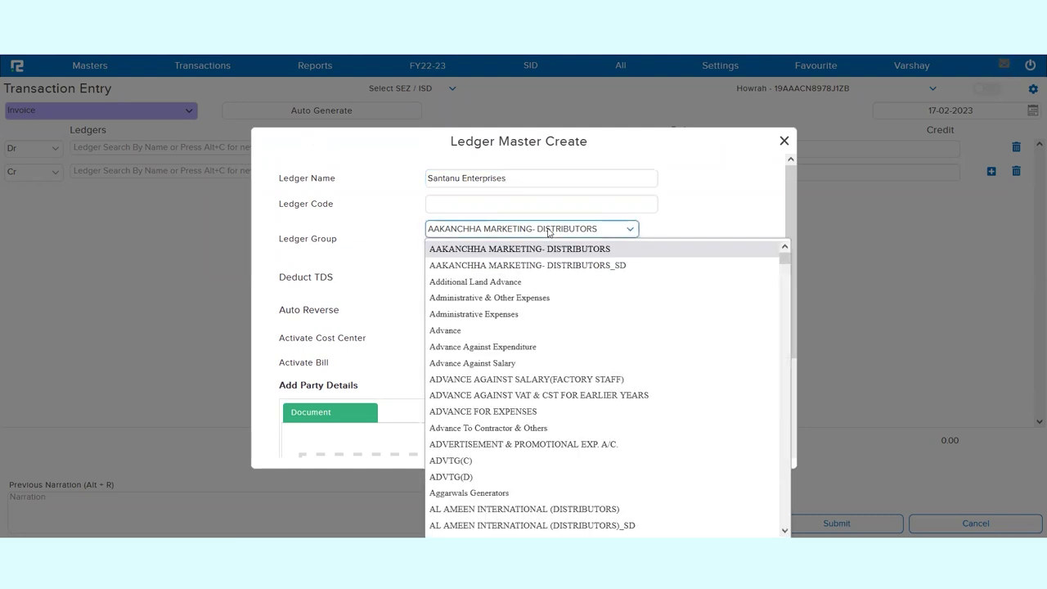
text(sun)
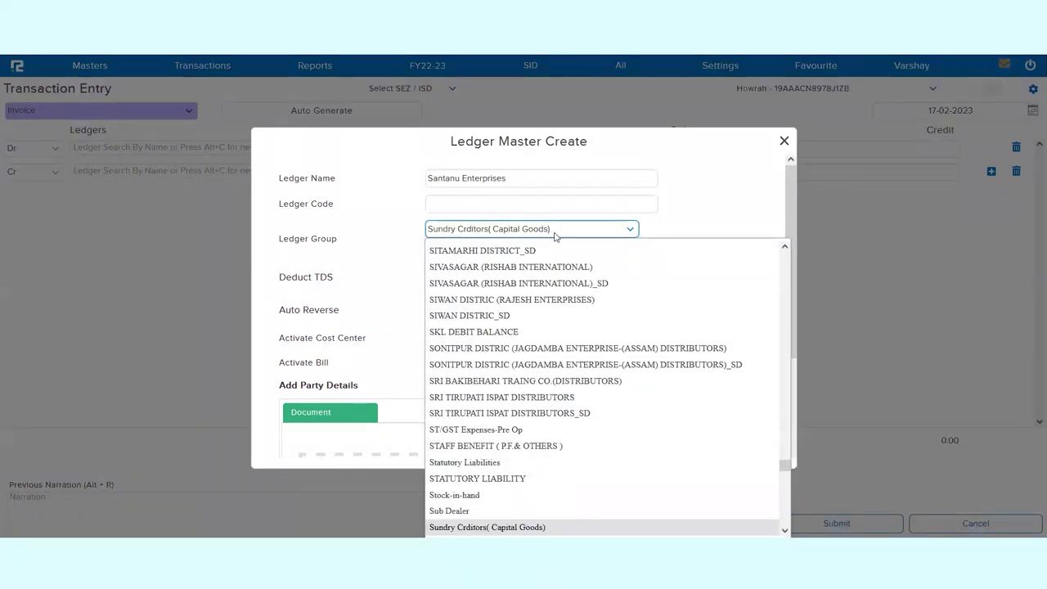
scroll(507, 360, down, 4)
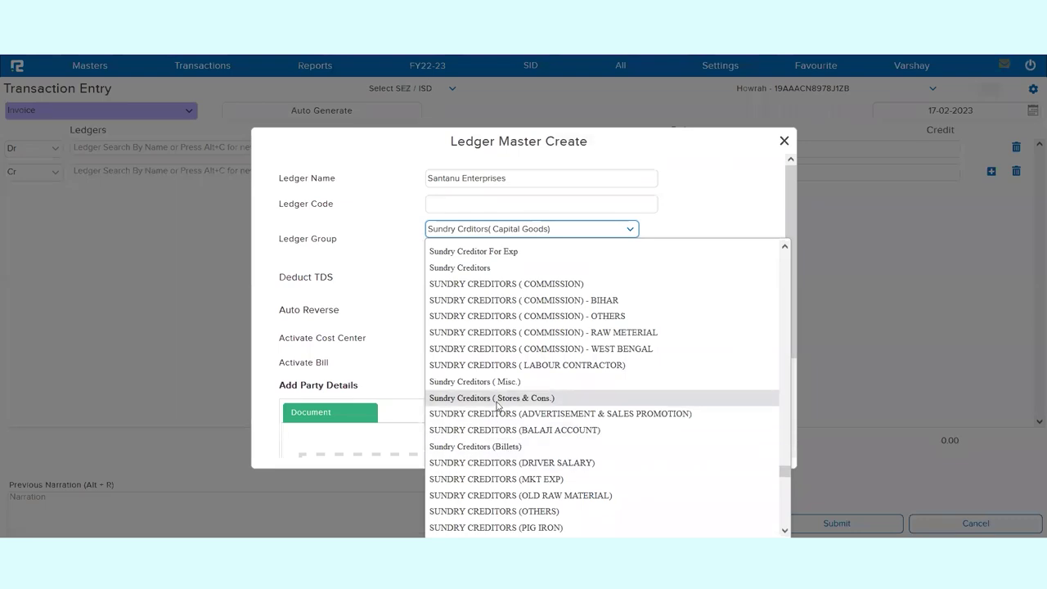
scroll(499, 409, down, 4)
click(488, 481)
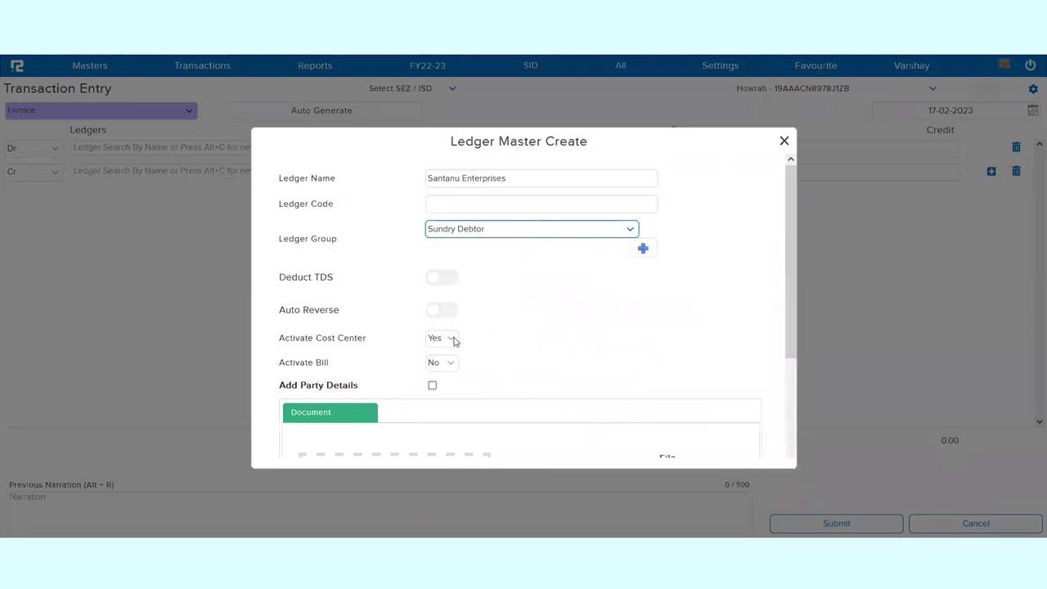
Set Activate Cost Center to No for the new debtor ledger.
click(456, 338)
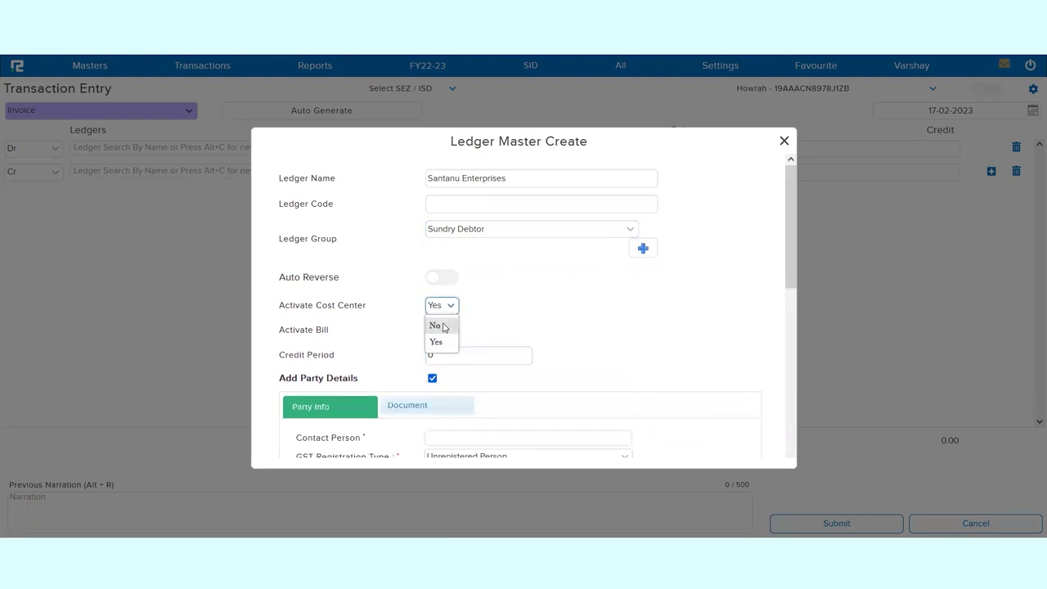
click(440, 325)
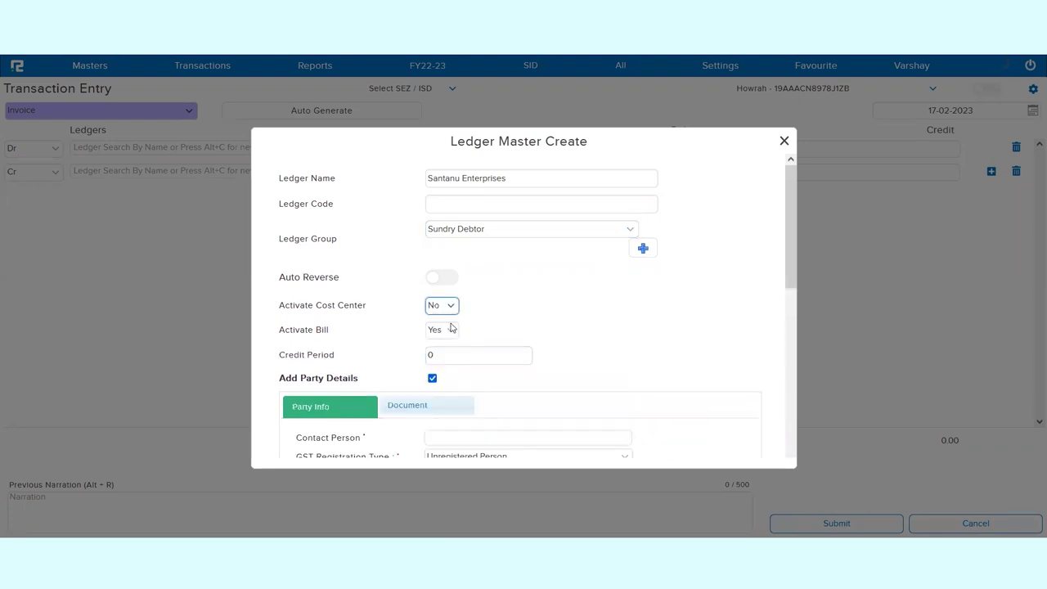
triple_click(315, 330)
Set the party type to Primary and the state to West Bengal in the ledger's party details.
scroll(491, 325, down, 5)
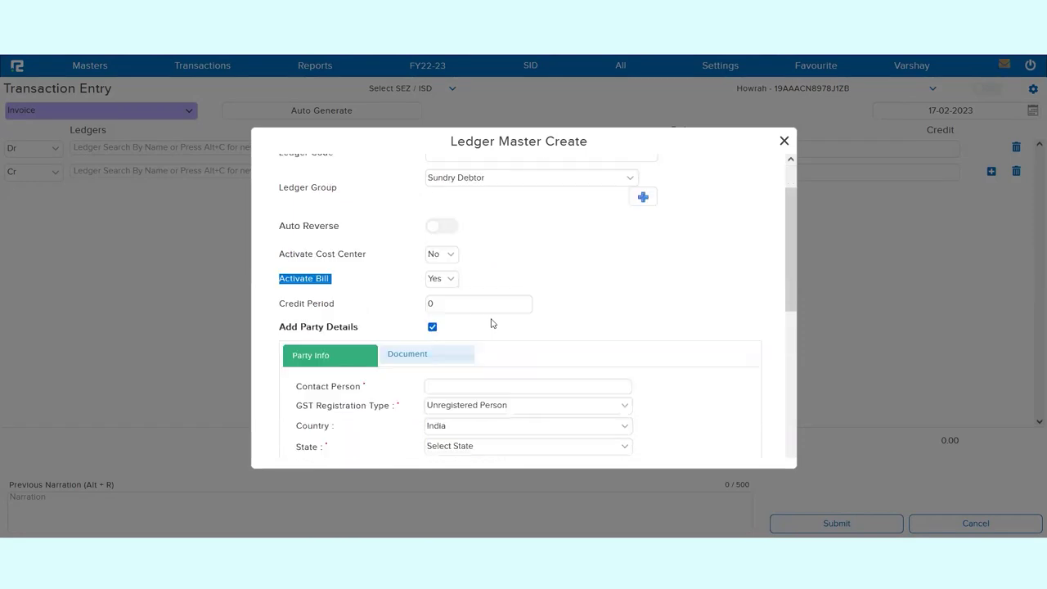
click(452, 349)
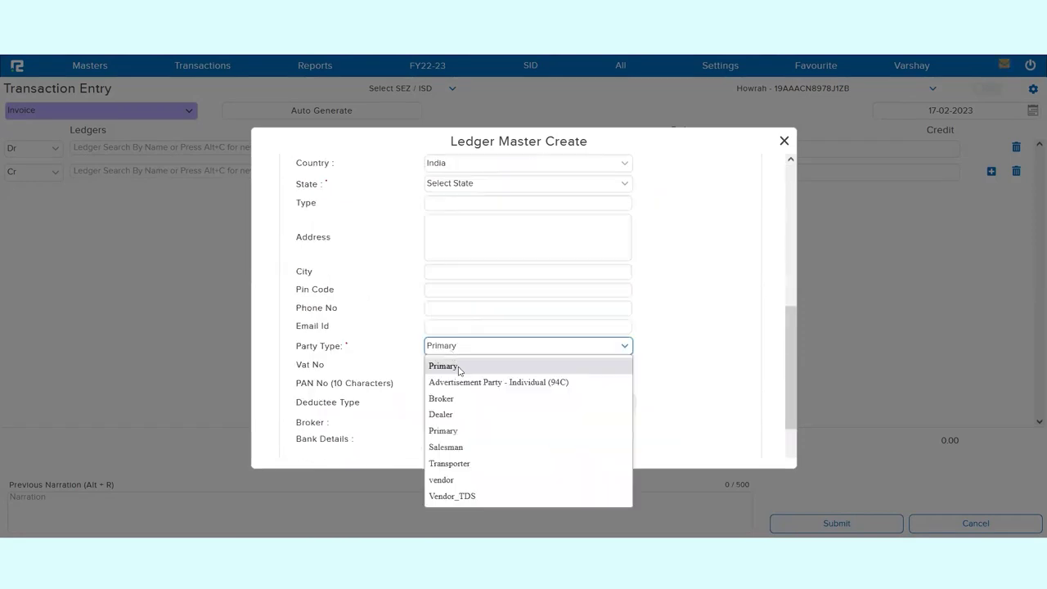
click(459, 372)
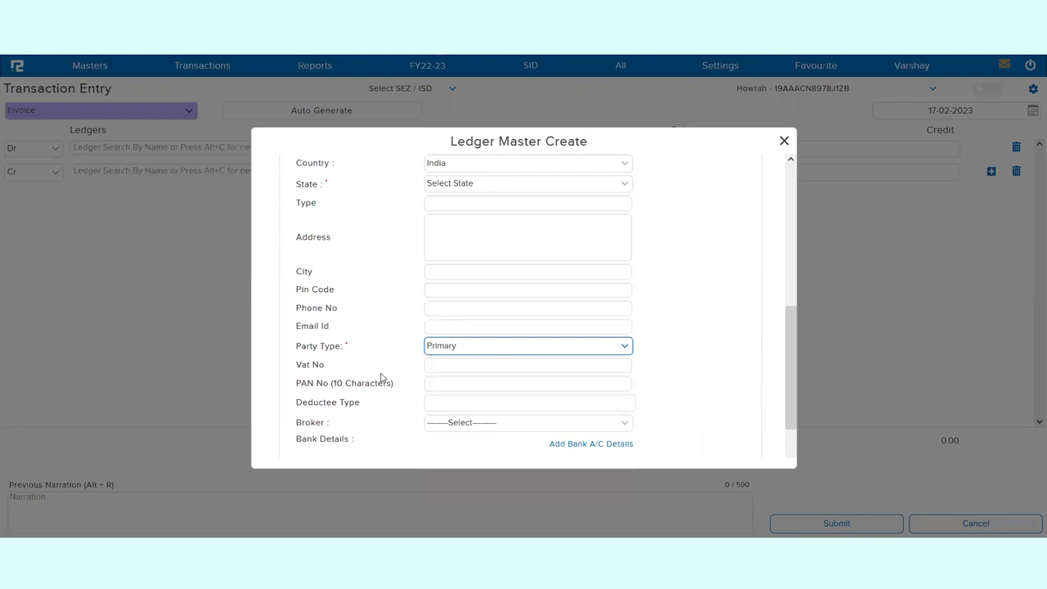
scroll(383, 376, up, 3)
click(441, 422)
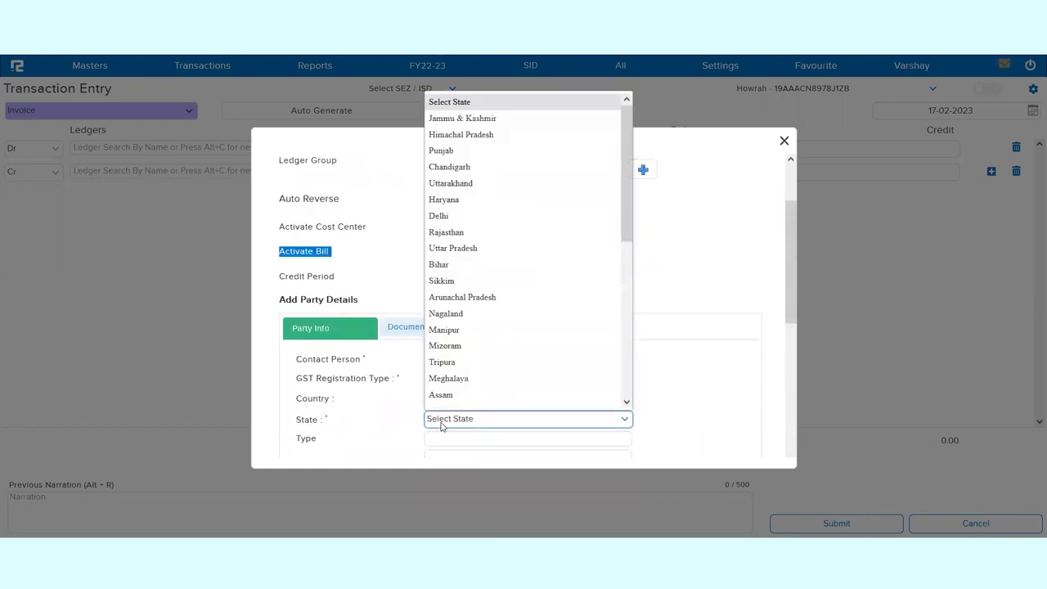
key(w)
key(Return)
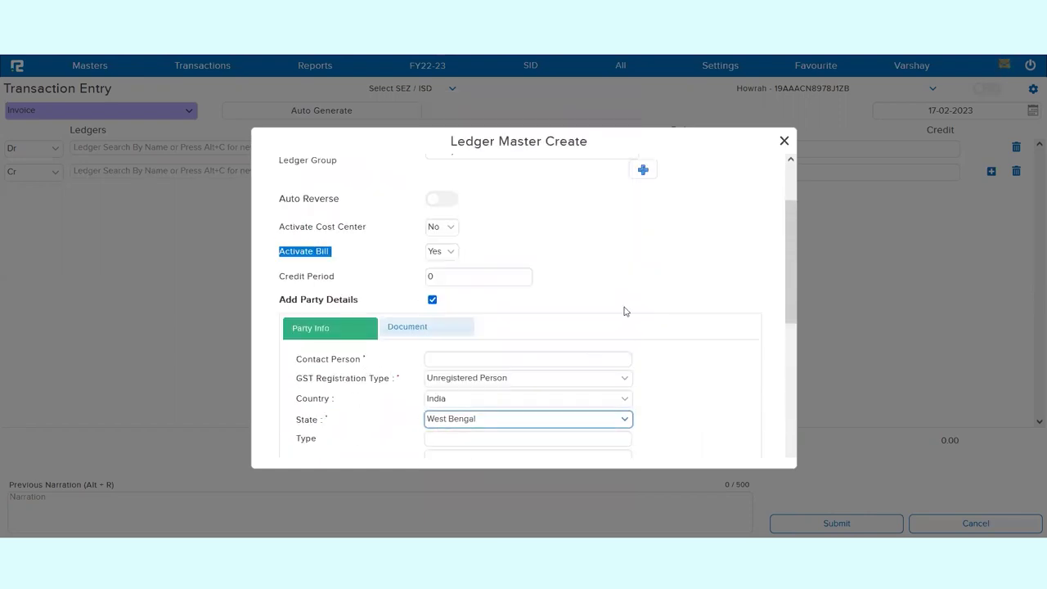
Fill in the mandatory contact person's name in the party details and save the debtor ledger.
scroll(701, 395, down, 5)
click(572, 434)
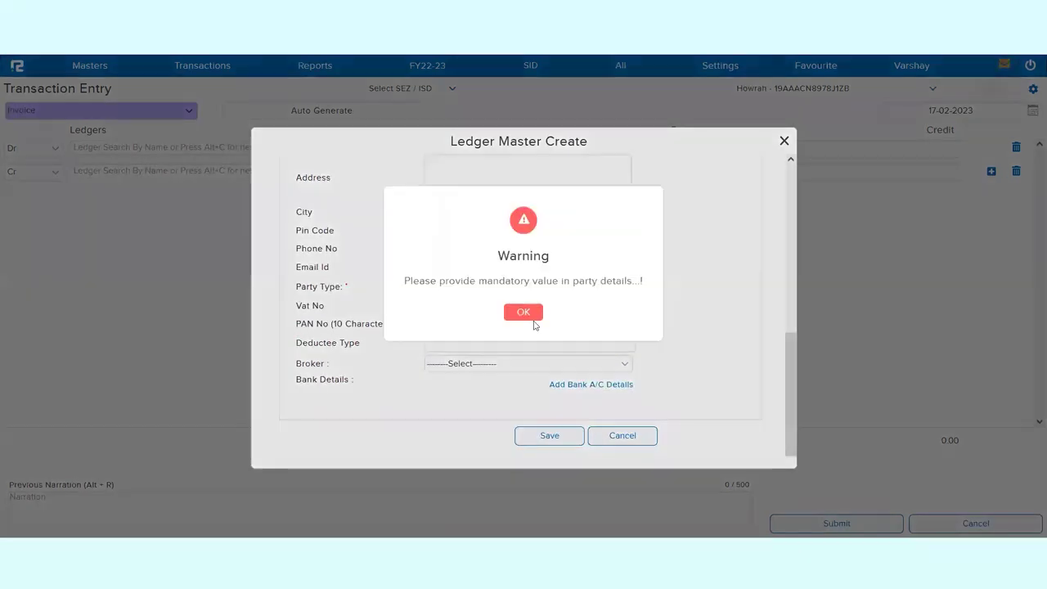
click(523, 312)
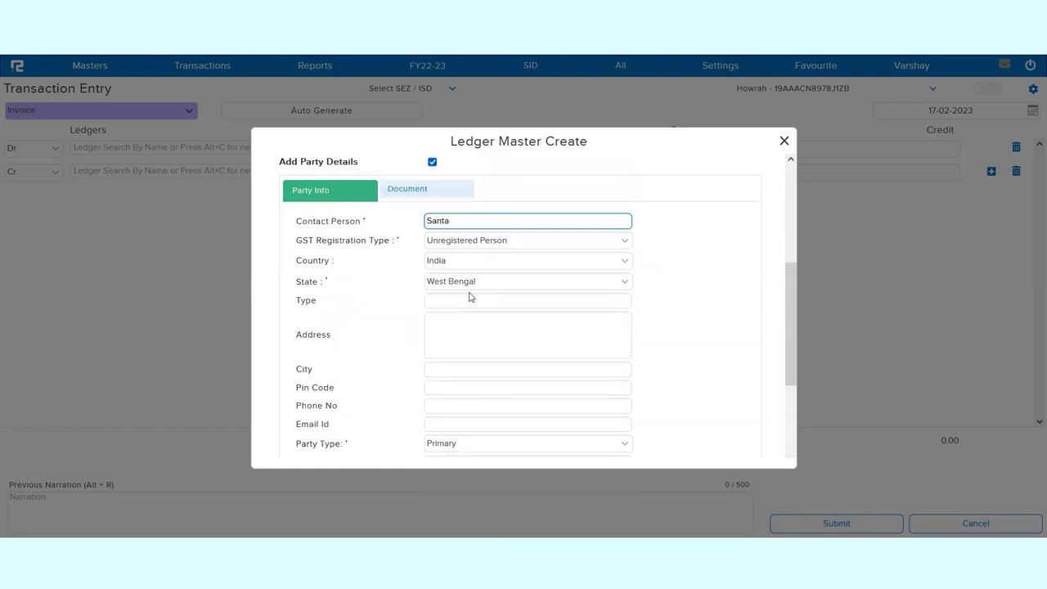
scroll(466, 286, up, 3)
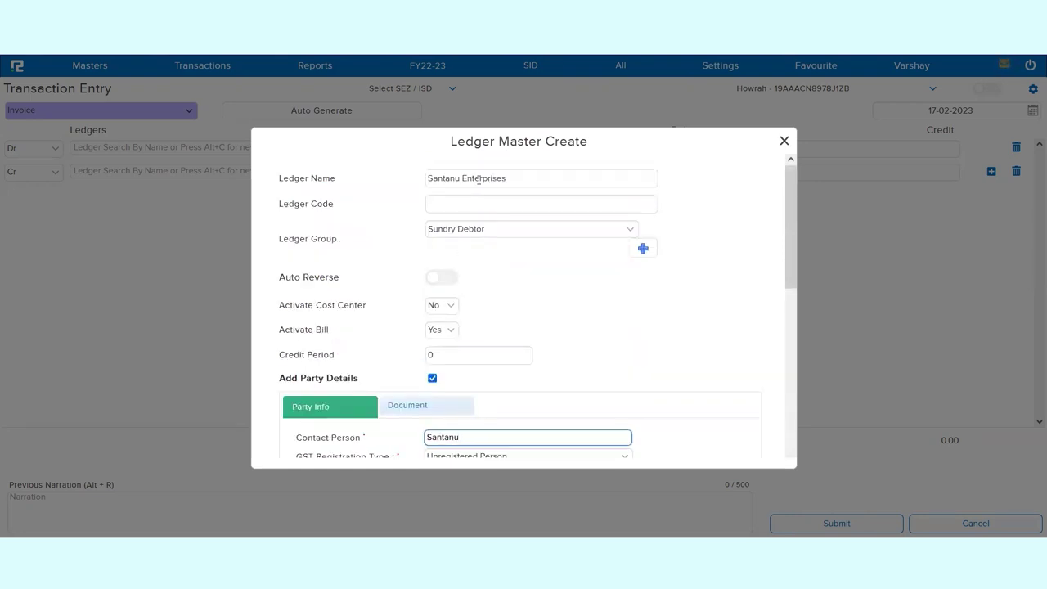
triple_click(478, 179)
scroll(651, 368, down, 8)
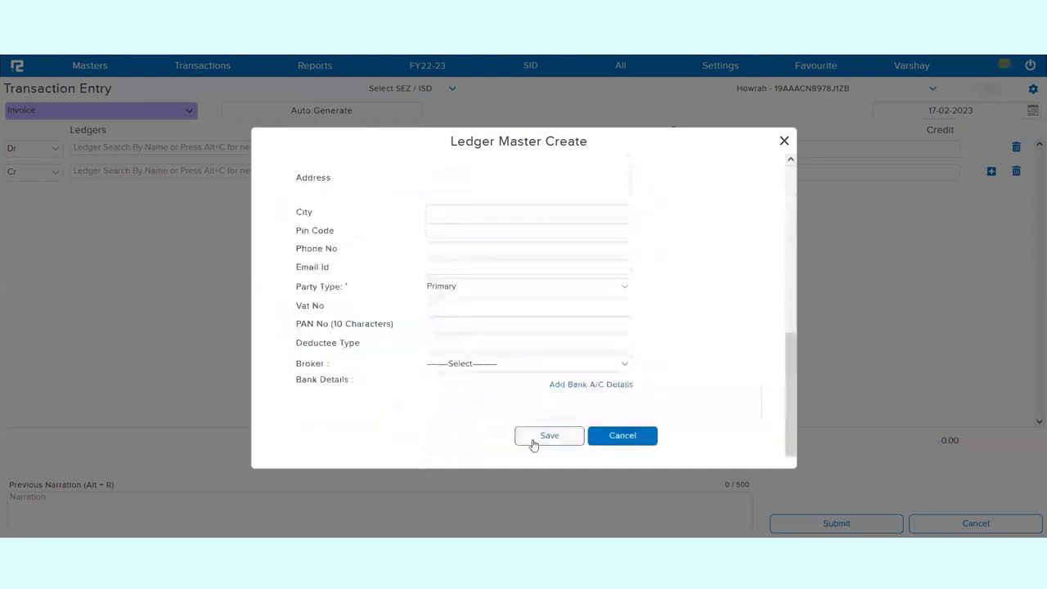
click(547, 436)
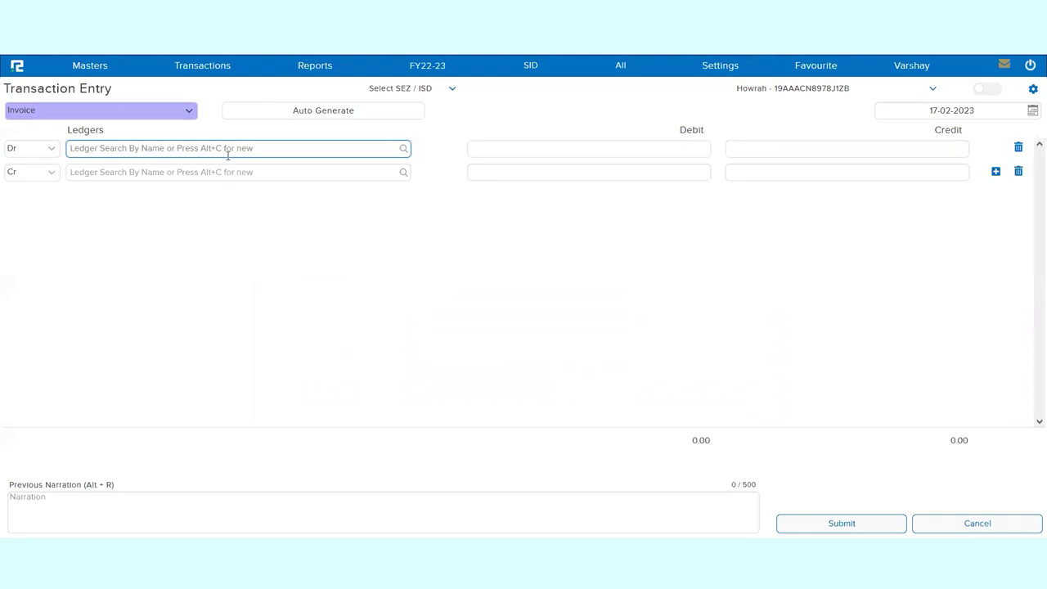
Select Santanu Enterprises as the debit ledger and enter a debit amount of 500.
text(santa)
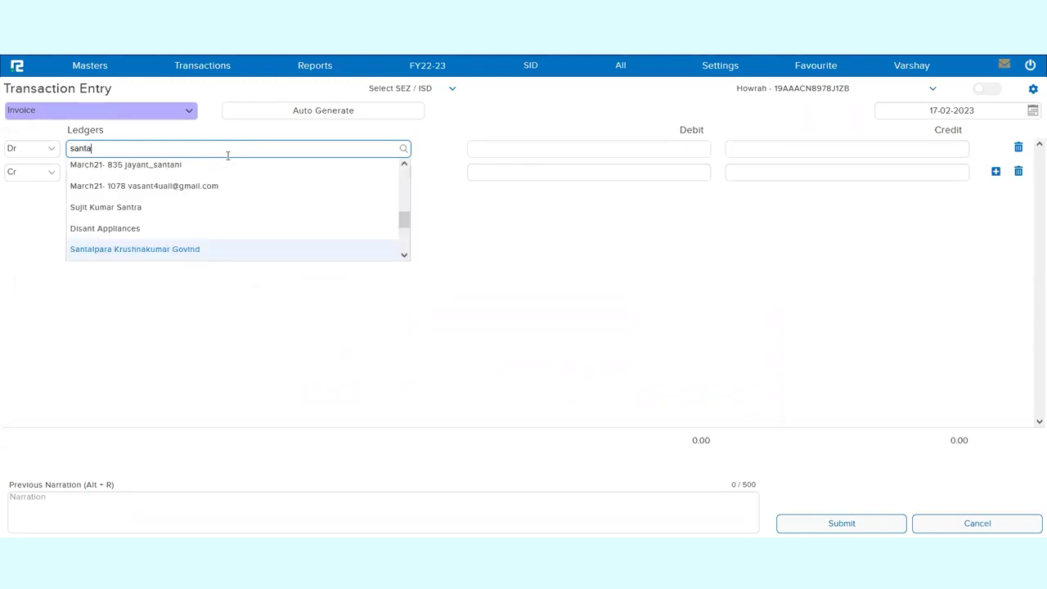
text(n)
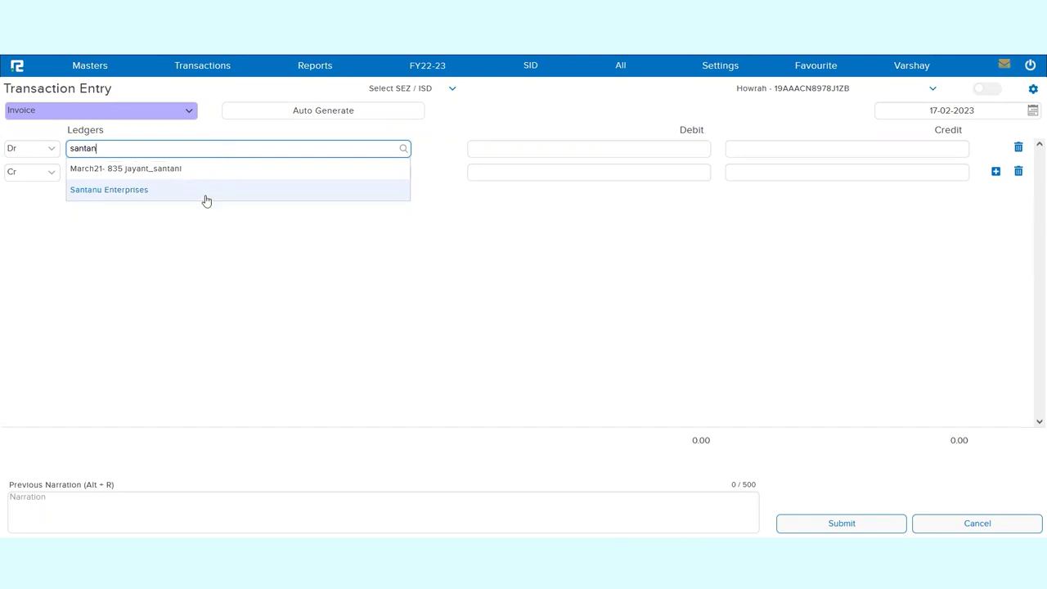
click(205, 200)
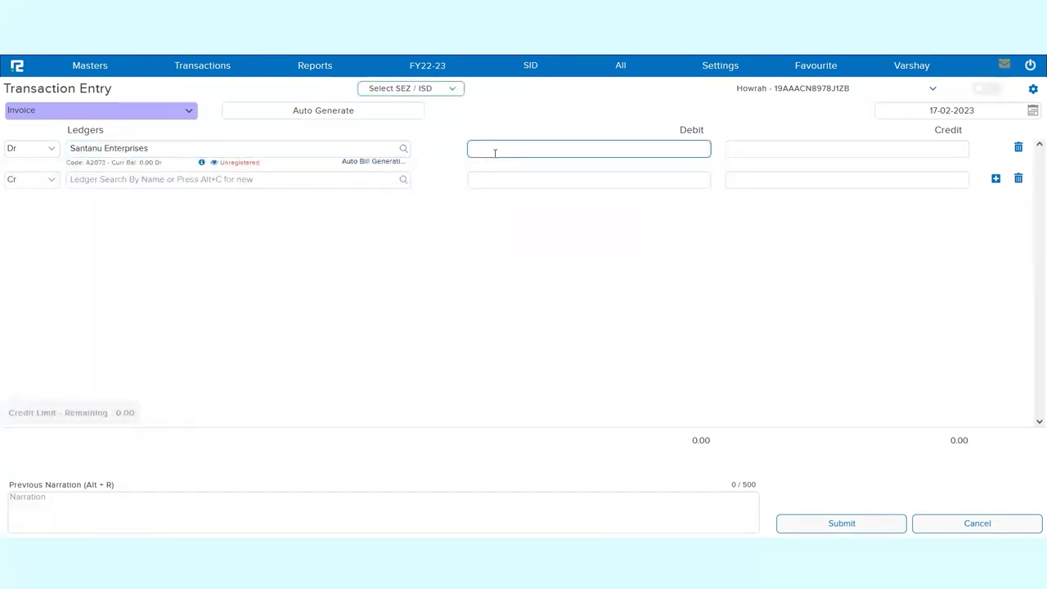
text(500)
key(Tab)
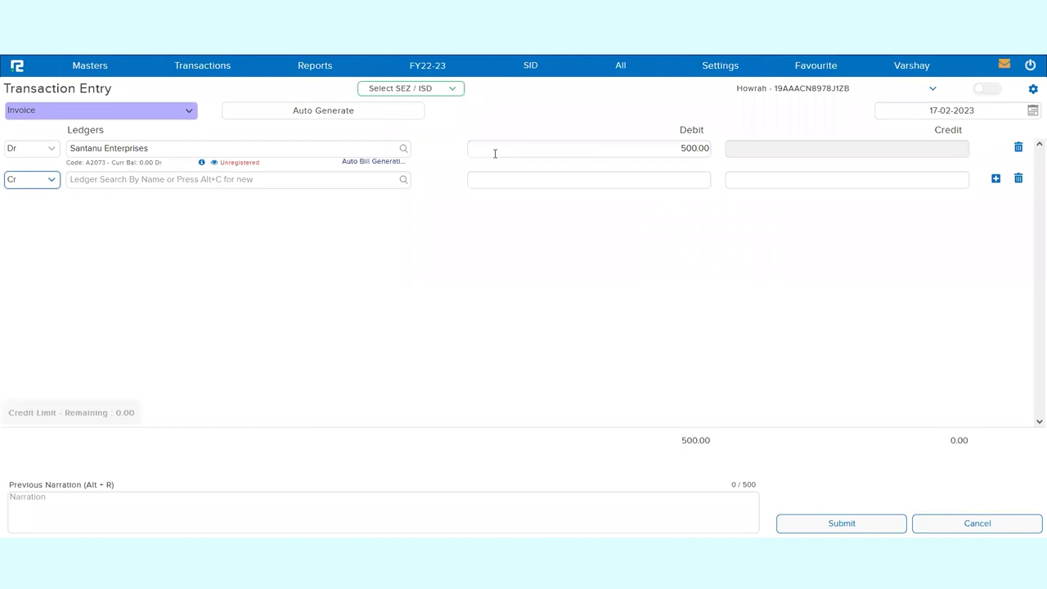
Start a new ledger from the credit line, naming it Income Ledger and assigning it to the Direct Incomes group.
key(Tab)
text(e)
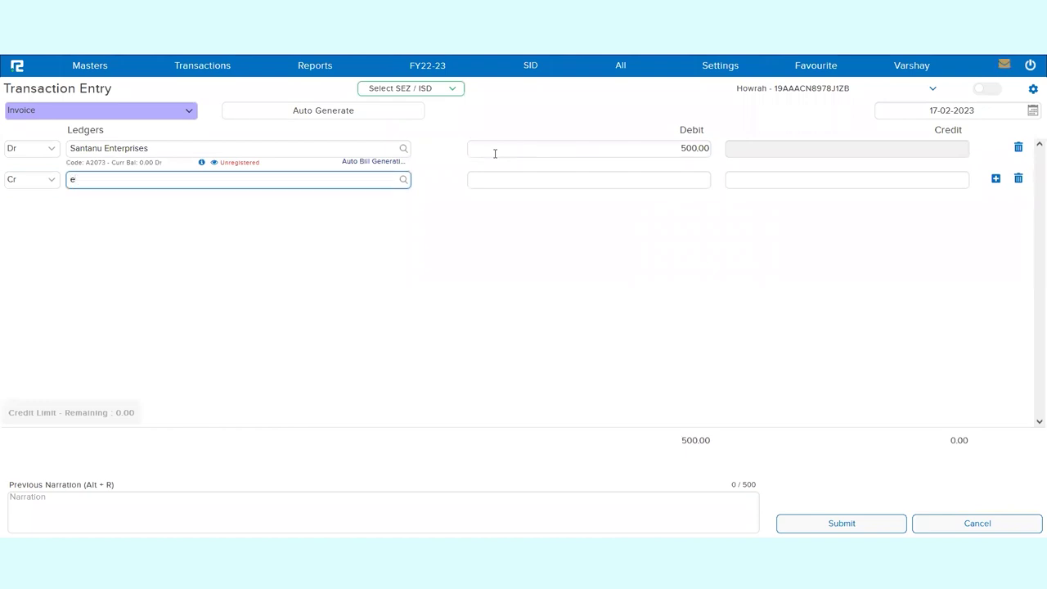
key(BackSpace)
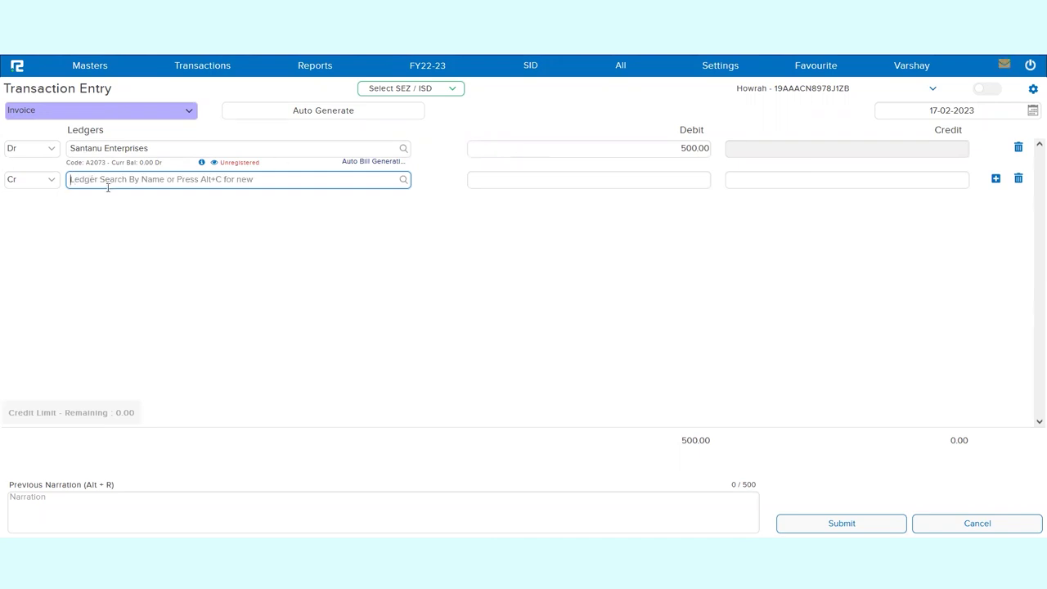
key(alt+c)
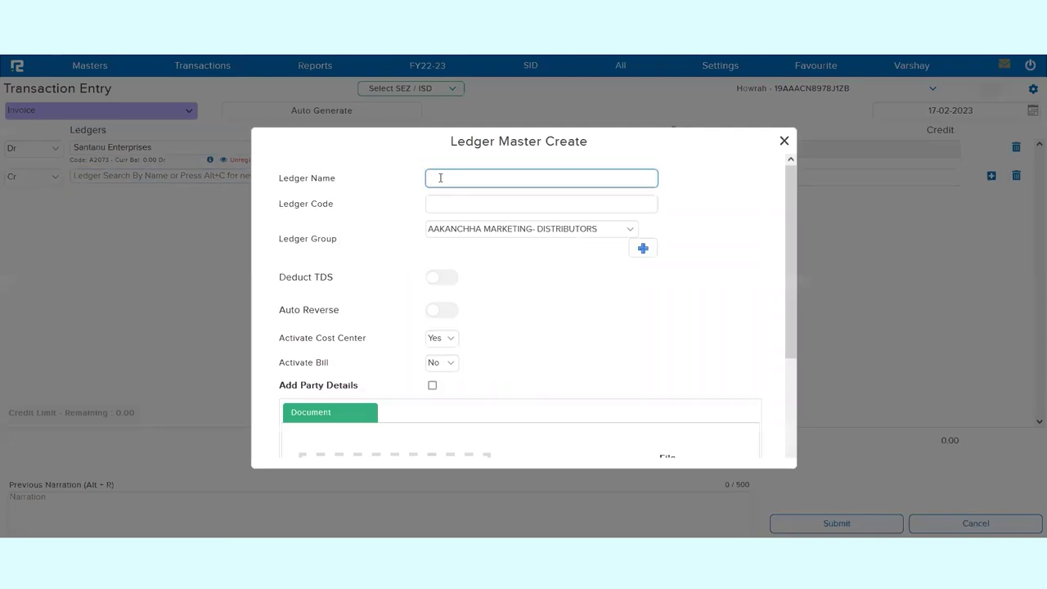
text(Income ledger)
click(572, 229)
text(dir)
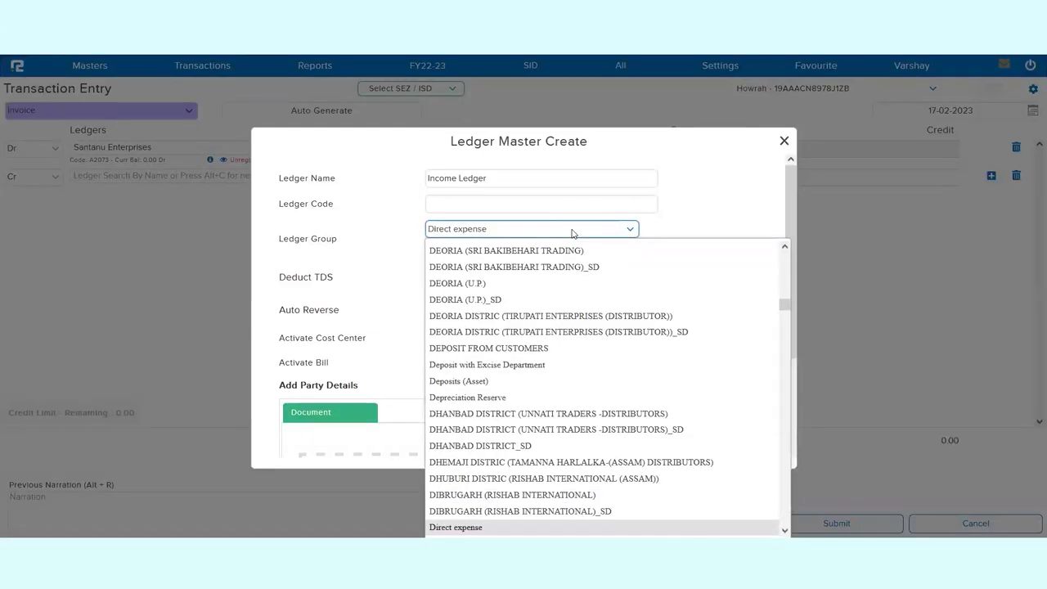
scroll(498, 441, down, 2)
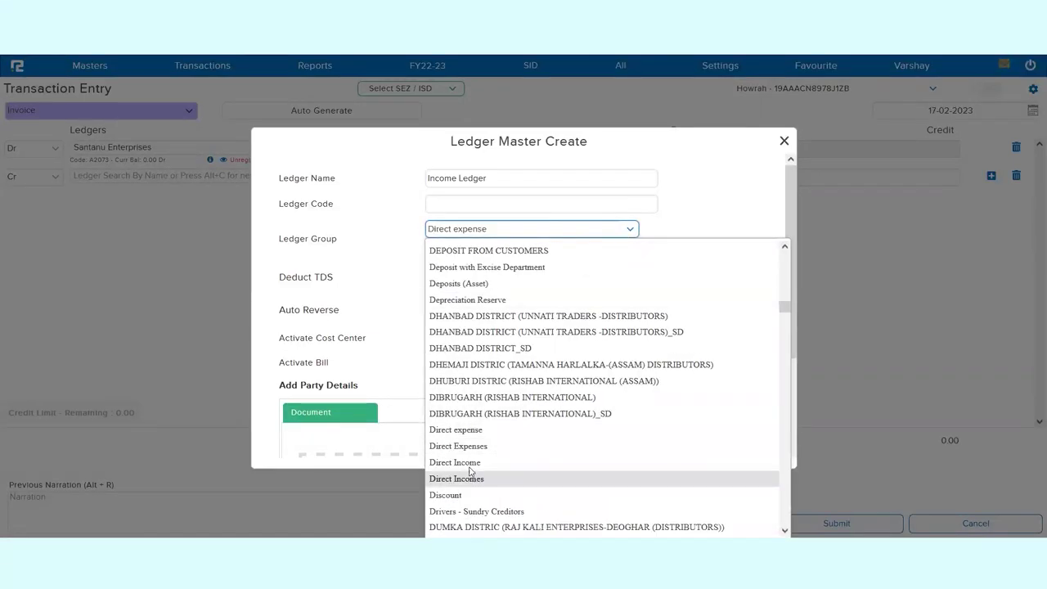
click(474, 481)
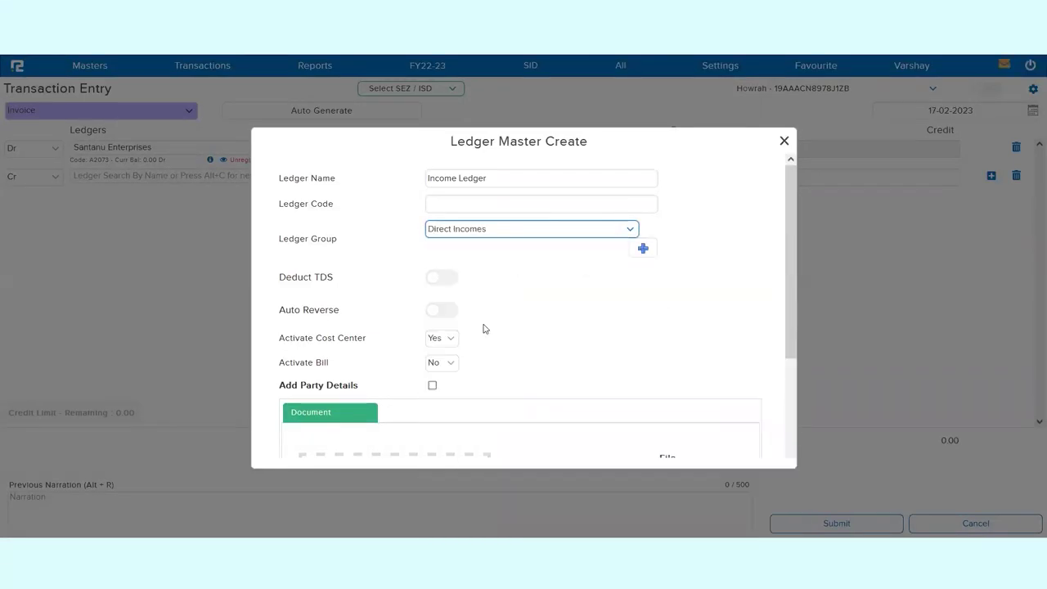
Set Activate Cost Center to No for the Income Ledger and save the new ledger.
click(440, 339)
click(440, 358)
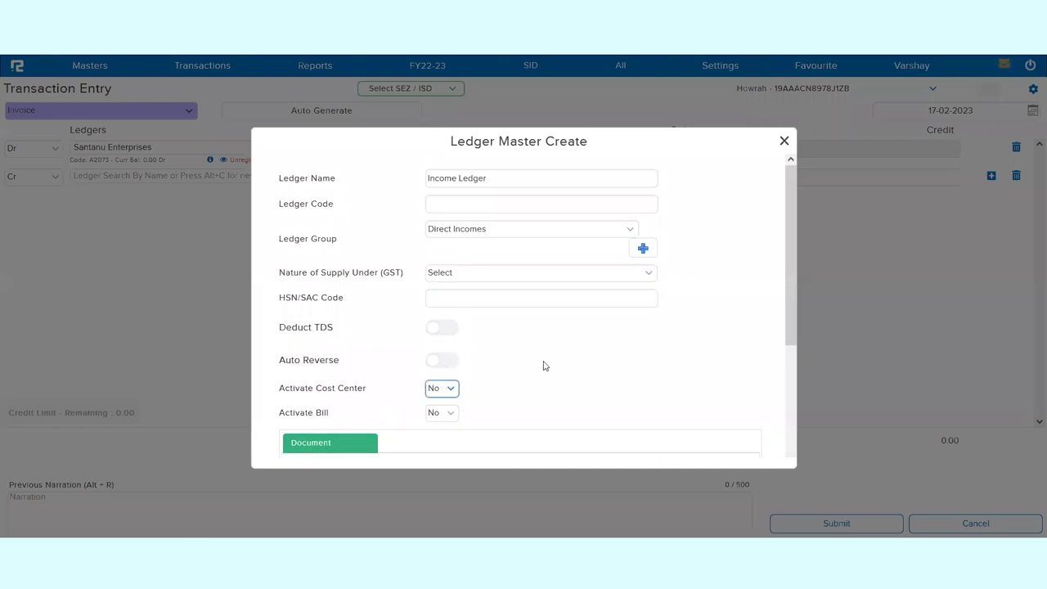
scroll(507, 321, down, 2)
click(557, 444)
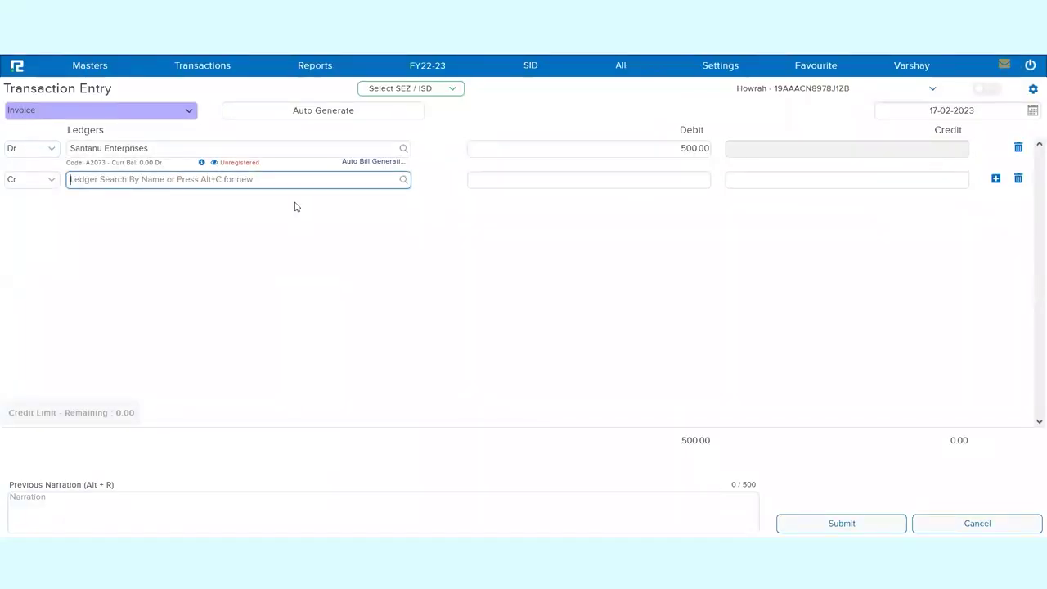
Select Income Ledger as the invoice's credit ledger and accept the credit amount of 500.
text(incone)
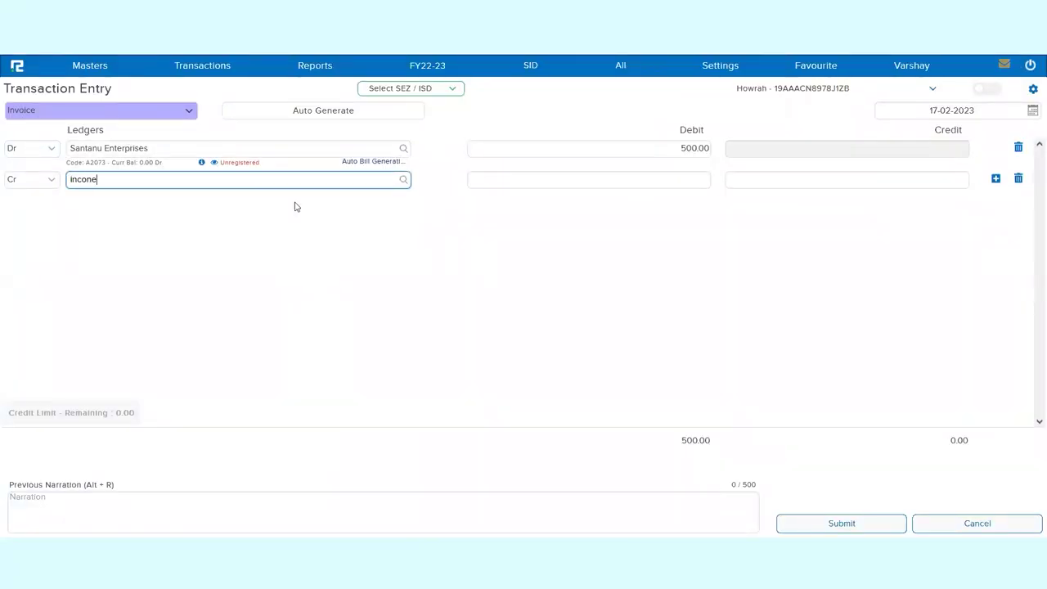
text(me led)
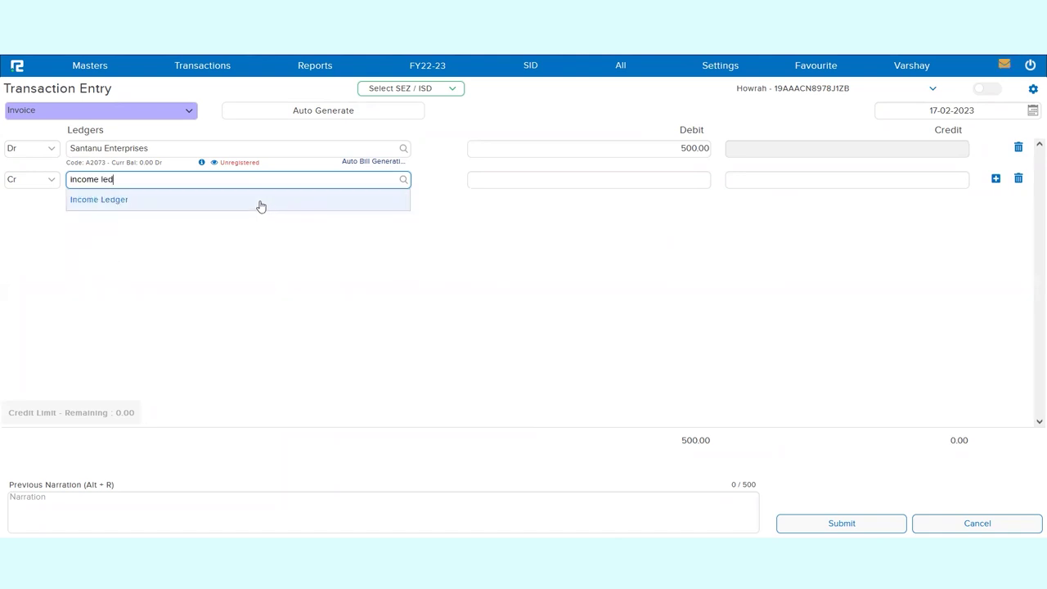
click(258, 201)
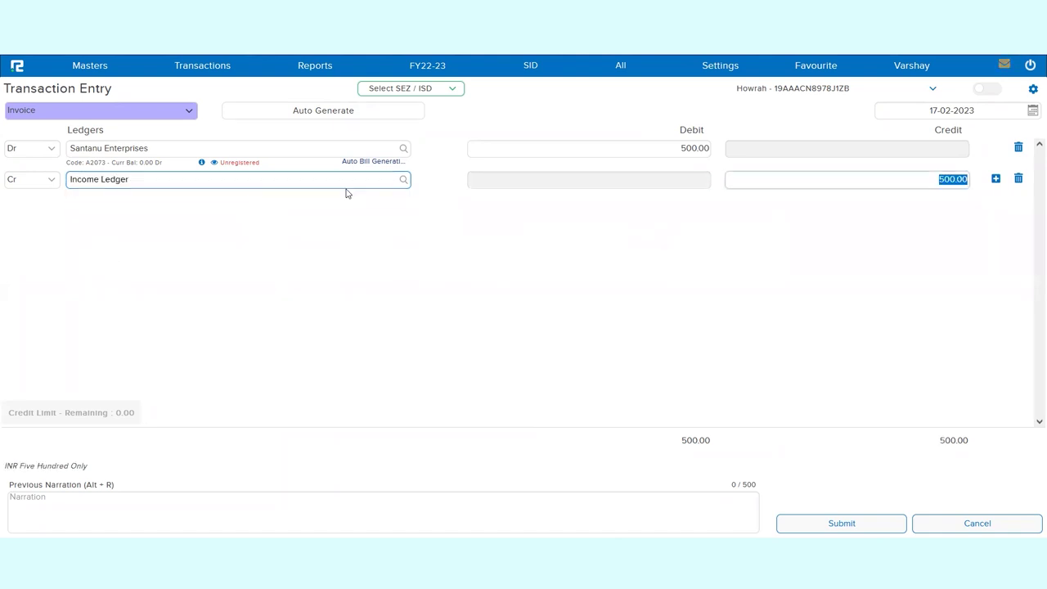
key(Return)
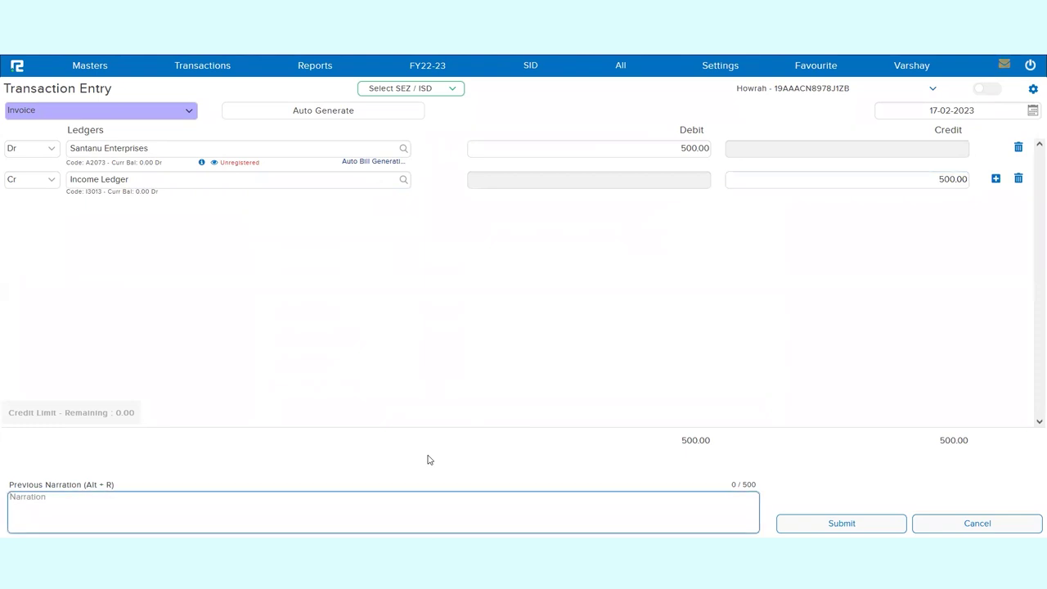
Enter the narration "Income booked", save the invoice voucher and close the confirmation.
text(Income booked)
key(ctrl+s)
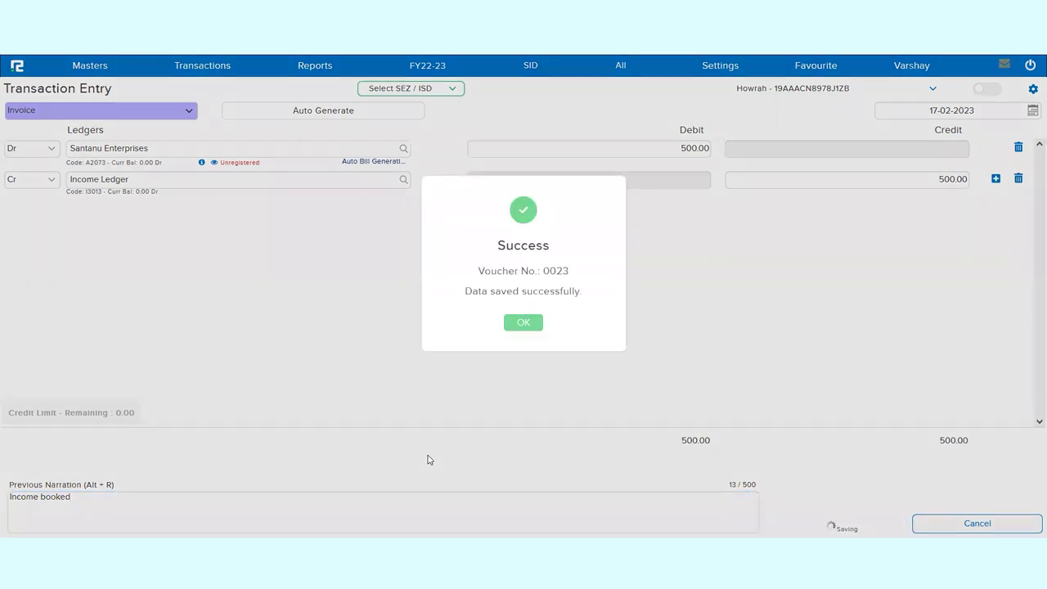
click(525, 323)
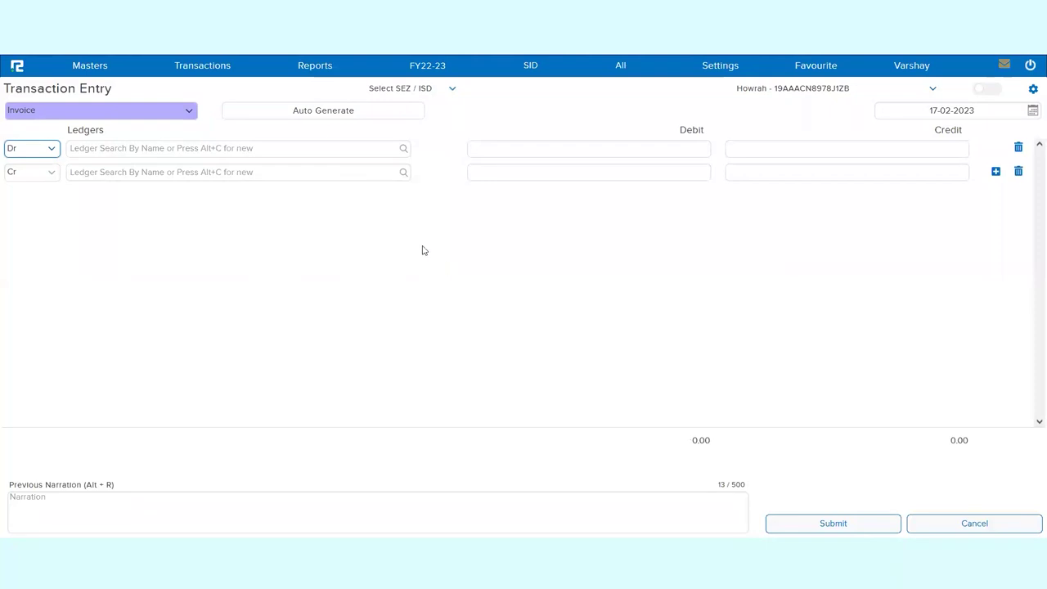
Run the Day Book daily report for 17-02-2023 and expand the Income booked invoice to view its ledger entries.
click(313, 72)
click(321, 87)
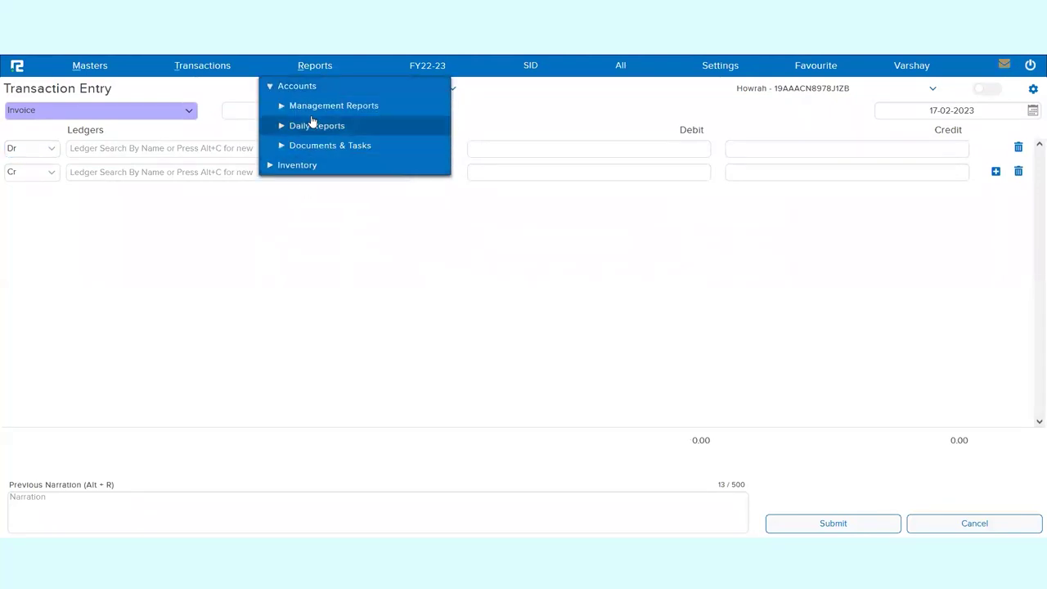
click(311, 123)
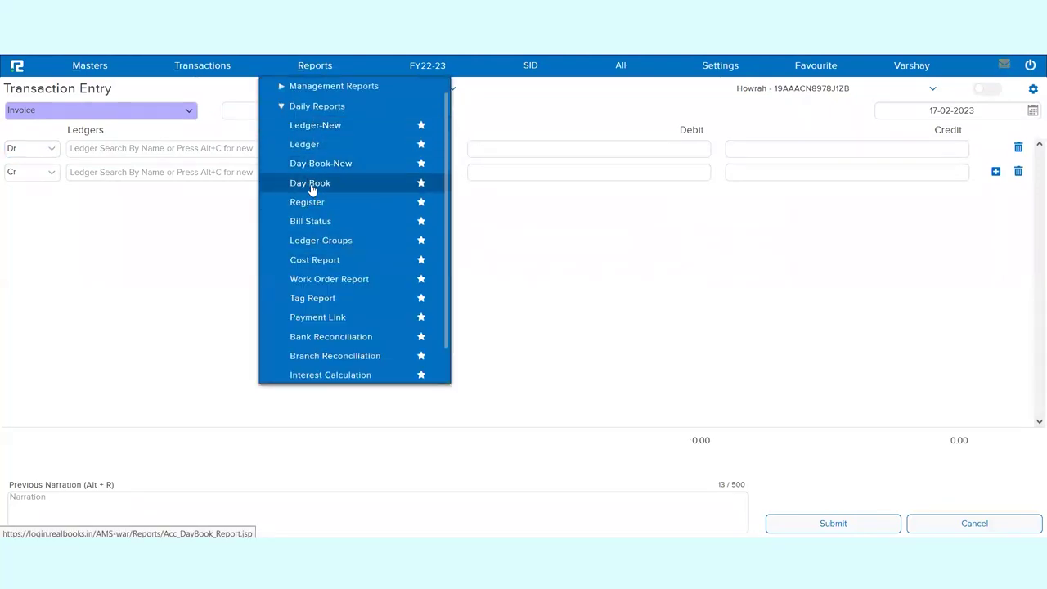
click(311, 188)
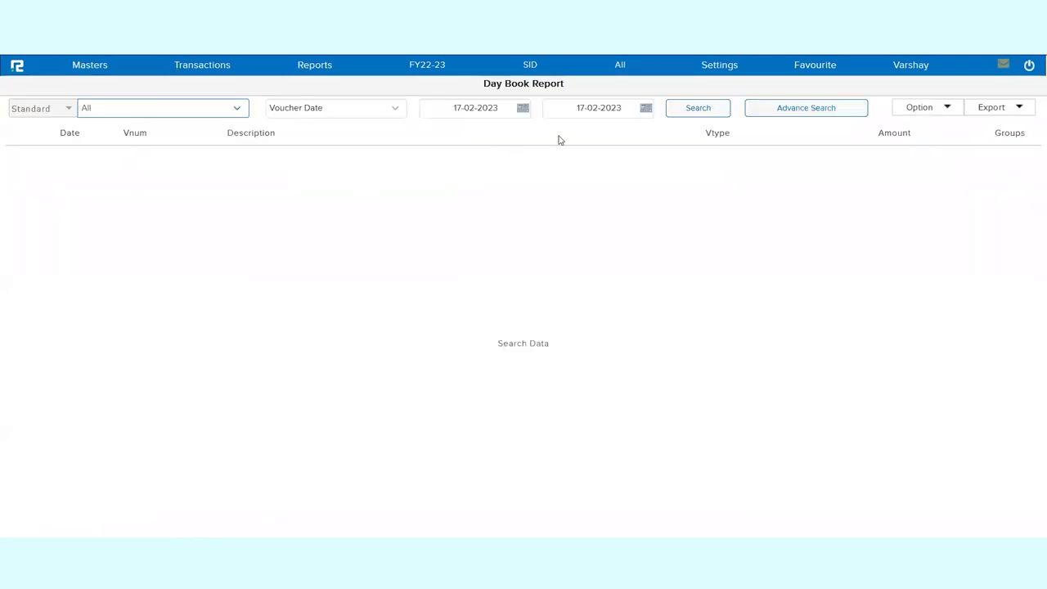
click(675, 115)
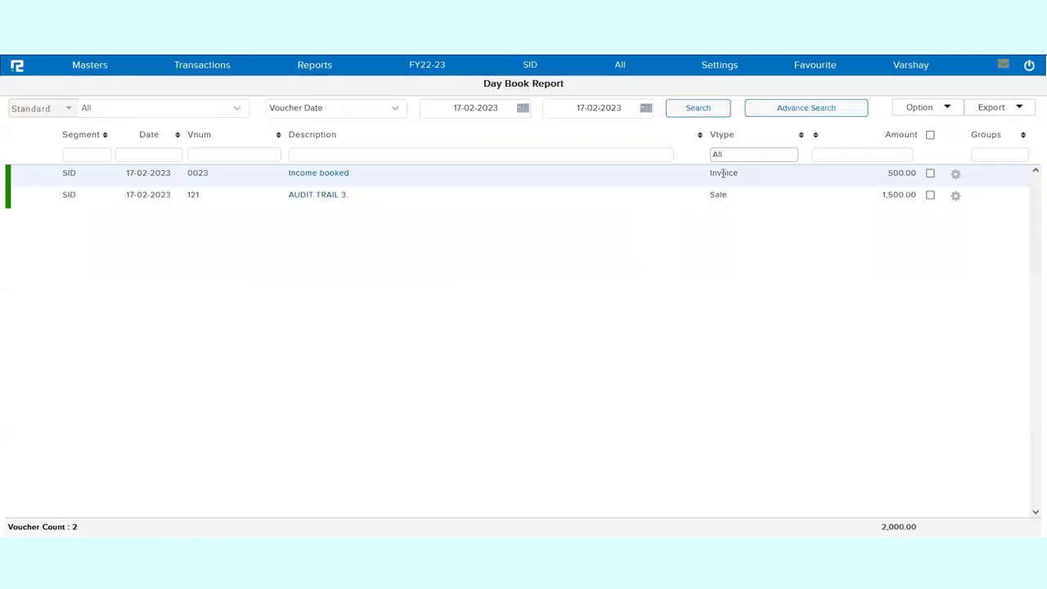
double_click(724, 172)
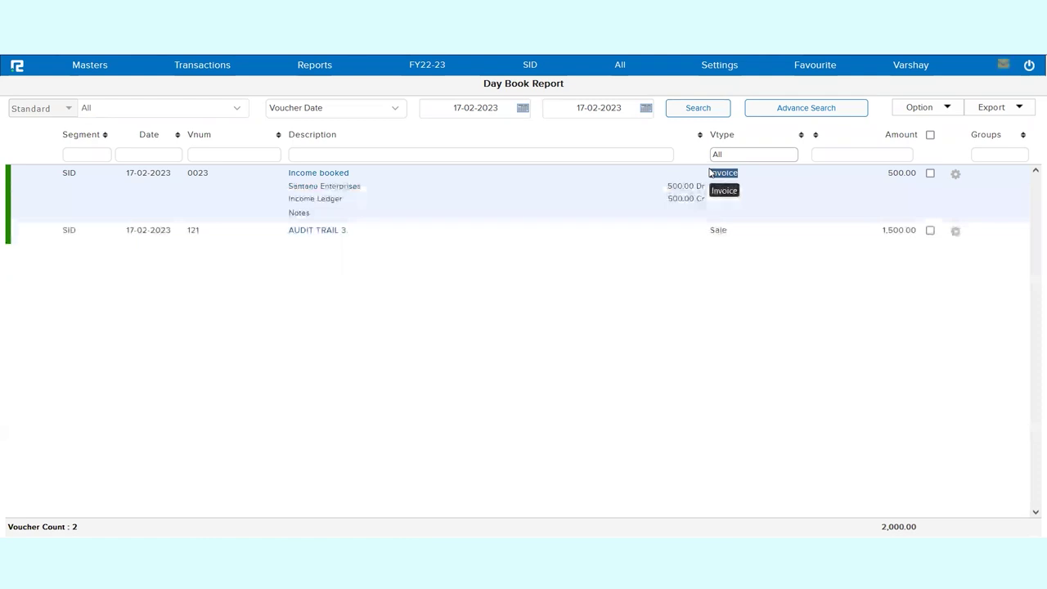